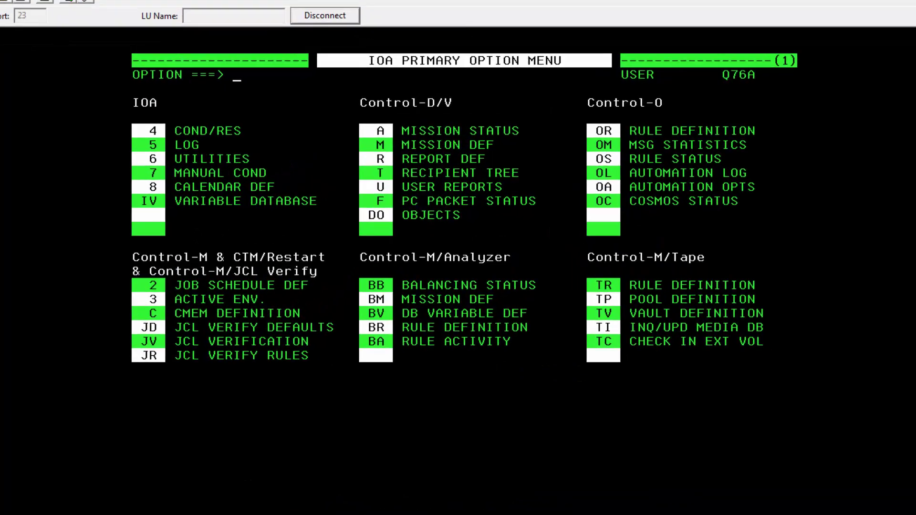
Reach the Report Cliques Entry Panel (DO.1) using DO and option 1, with AFP as the search criterion
type("do")
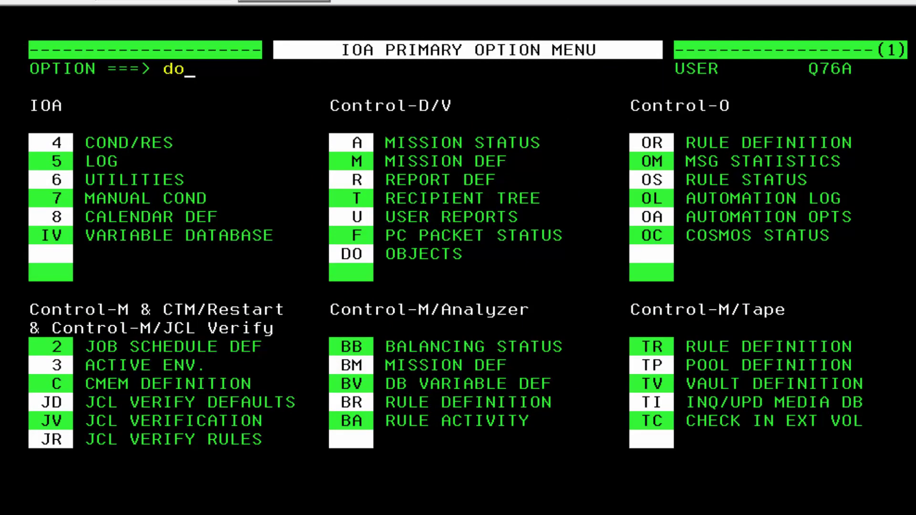
key("Return")
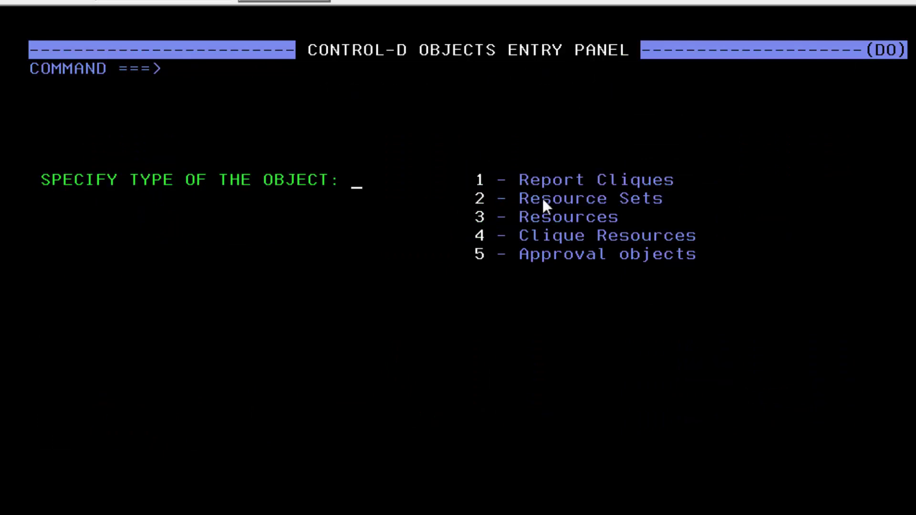
type("1")
key("Return")
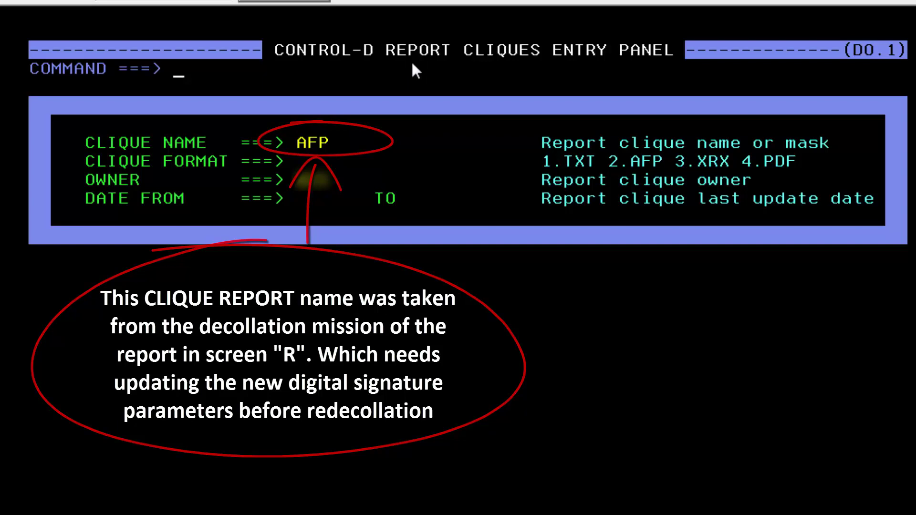
List the AFP clique, show its properties, and locate the Digital Sign settings with F SIG
key("Return")
key("Return")
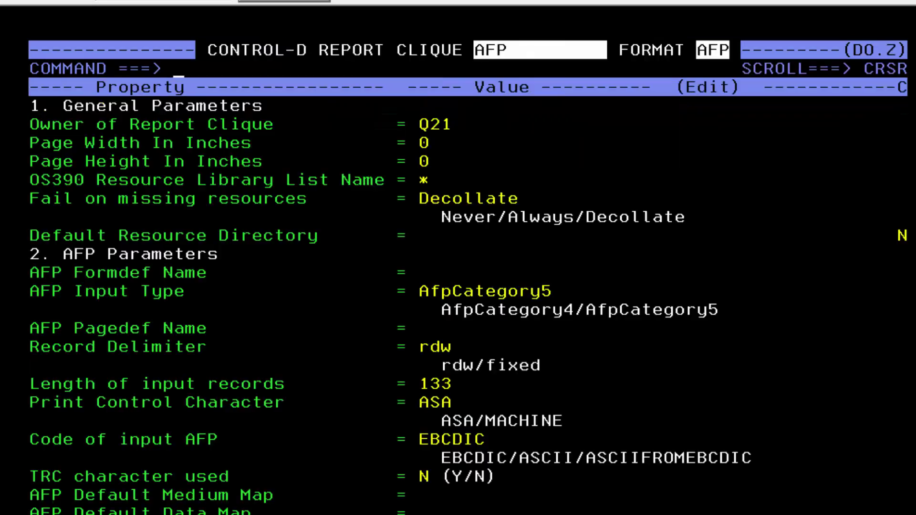
key("F7")
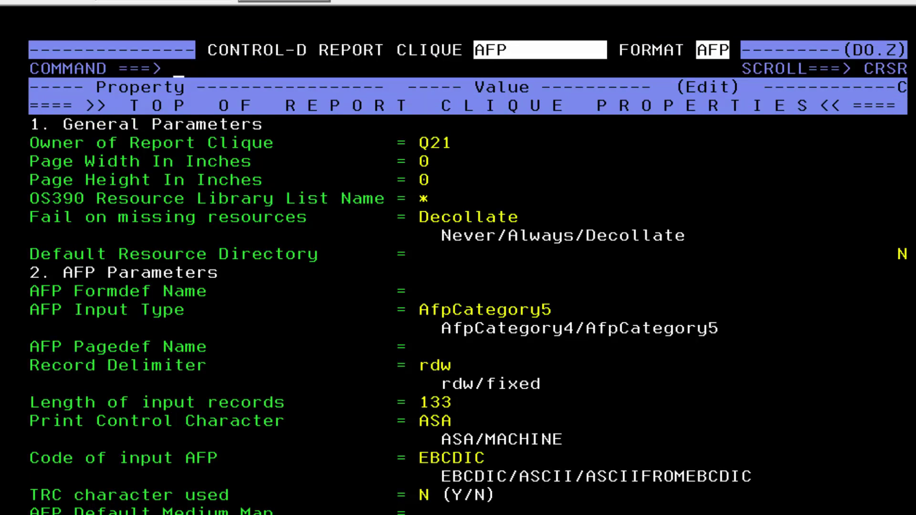
type("F SIG")
key("Return")
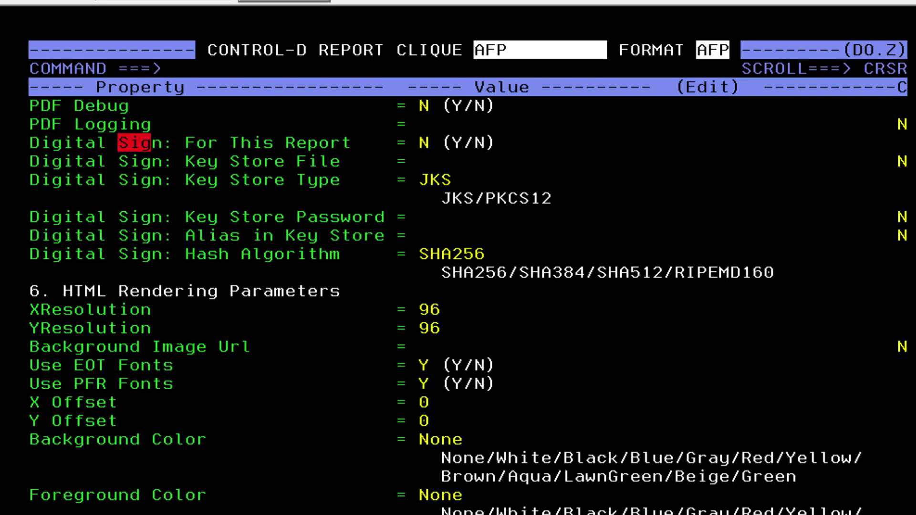
Set Digital Sign For This Report to Y with key store ..\config\bmc-ctd-ds-server.jks and its password
left_click(424, 151)
key("Return")
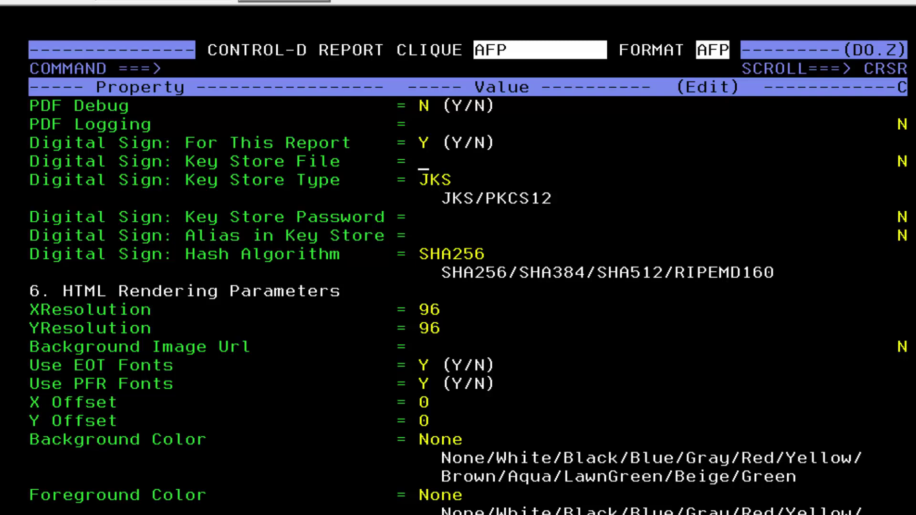
type("..\\config\\bmc-ctd-ds-server.jks")
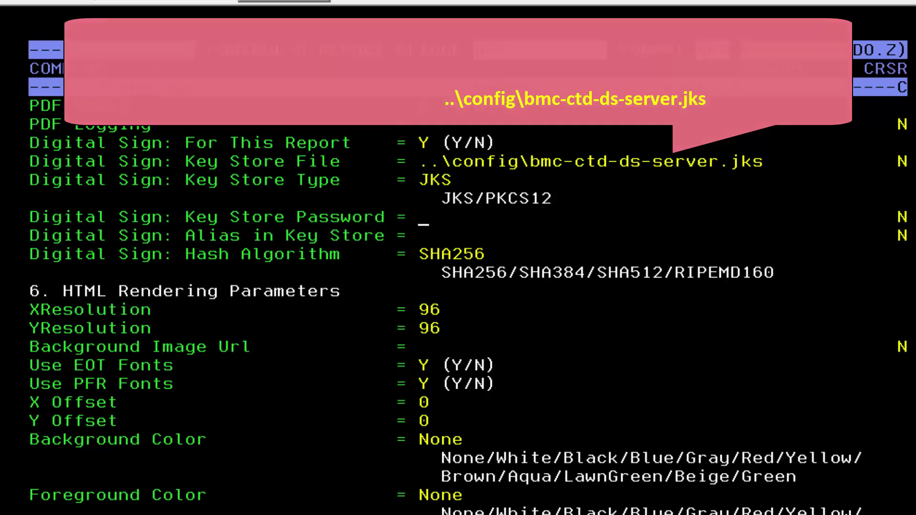
type("abcd1234")
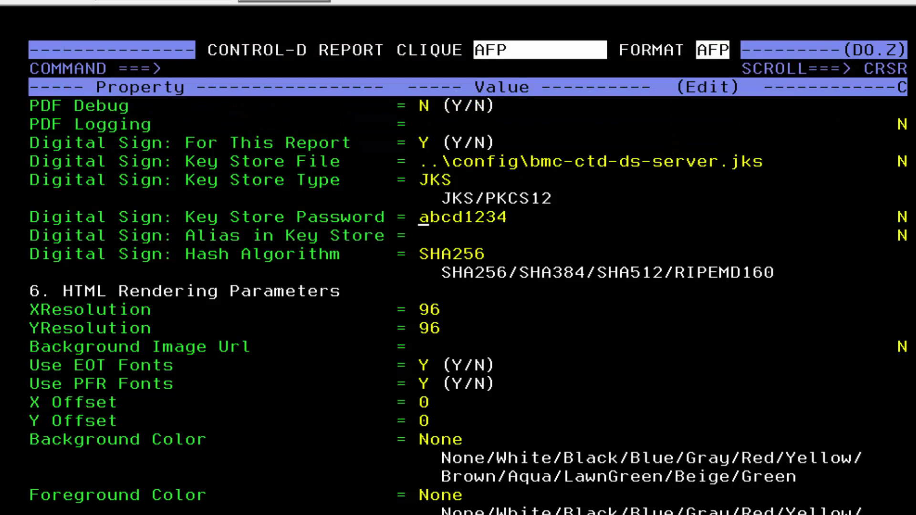
Save the AFP clique changes and return to the primary option menu
key("F3")
type("y")
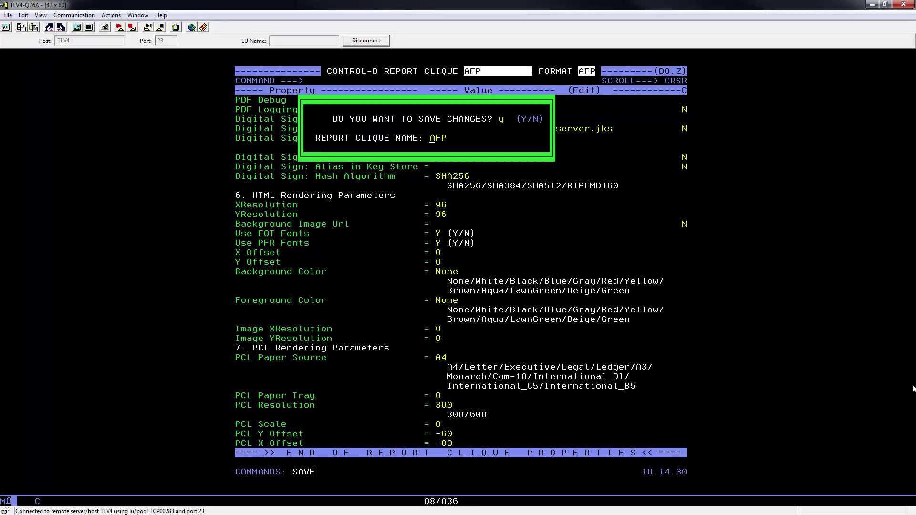
key("Return")
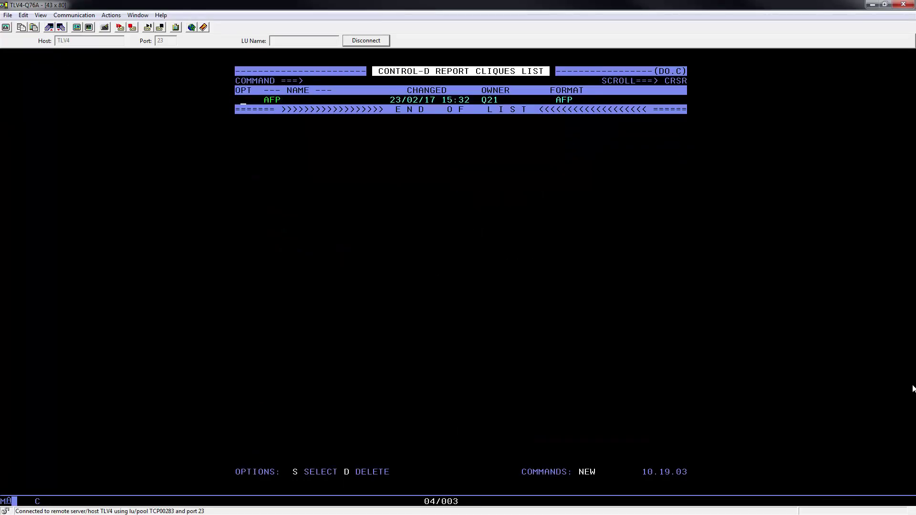
key("F3")
key("F3")
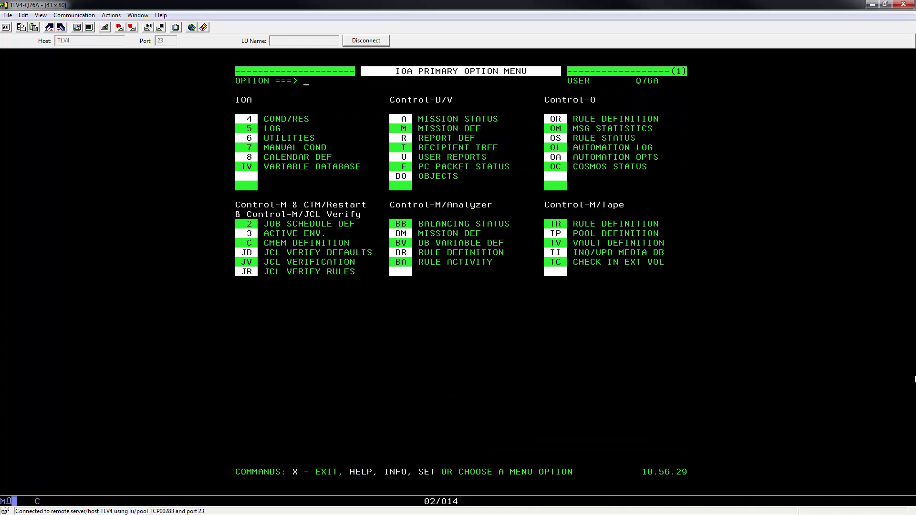
Print the second active SAP AFP NRM report immediately to the MAILDIG e-mail destination
type("u")
key("Return")
key("Return")
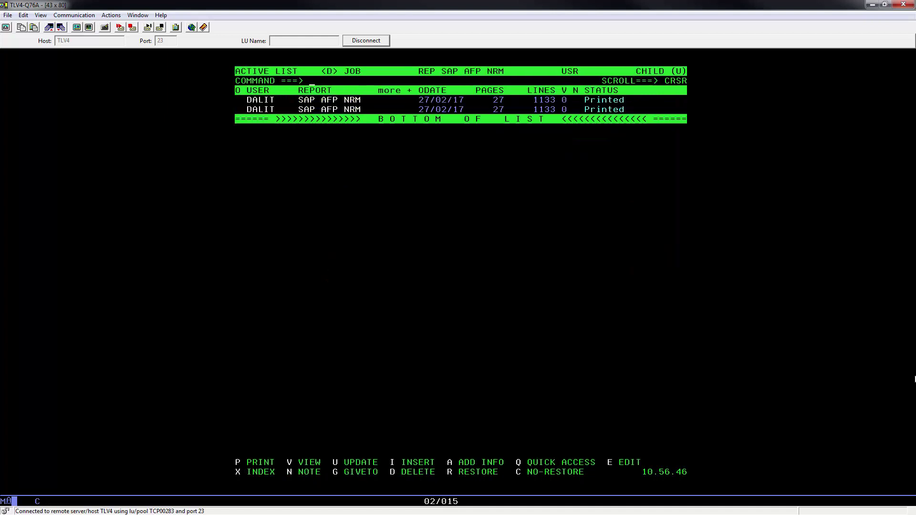
key("Tab")
key("Tab")
type("p")
key("Return")
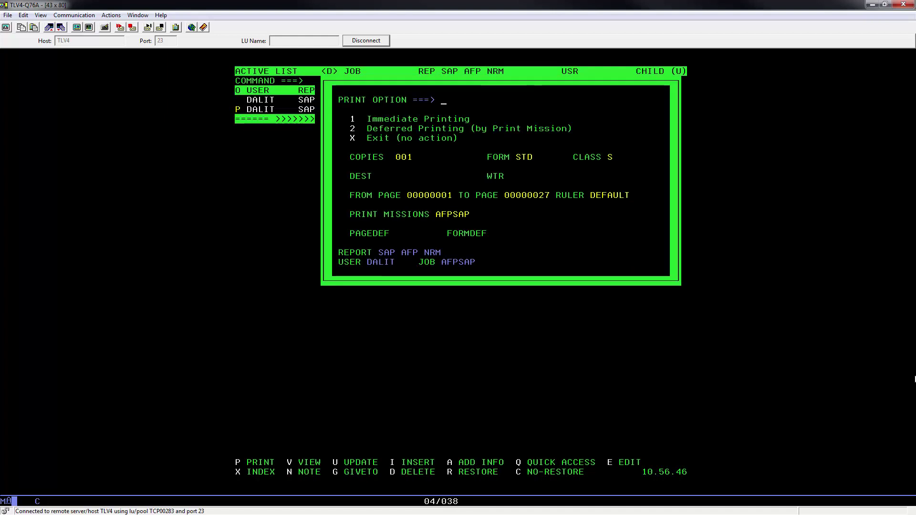
key("Tab")
key("Tab")
key("Tab")
key("Tab")
type("ctdl")
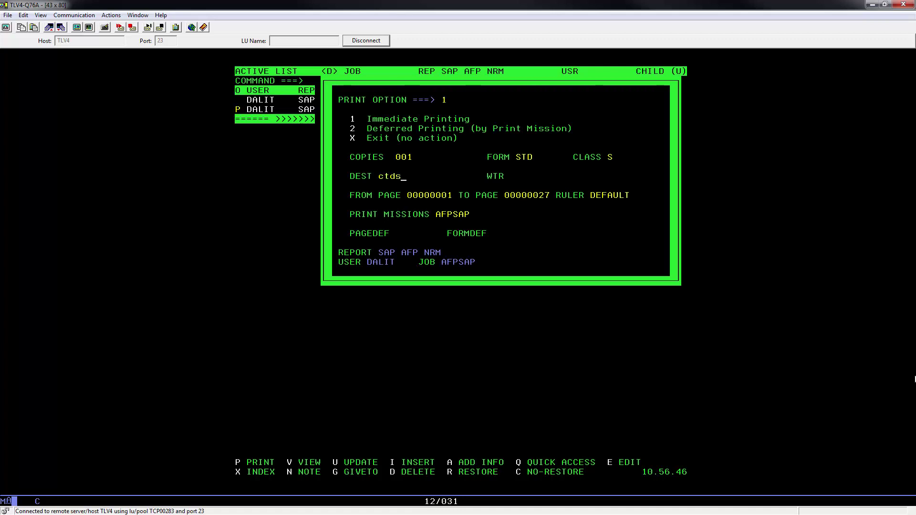
key("Return")
key("Return")
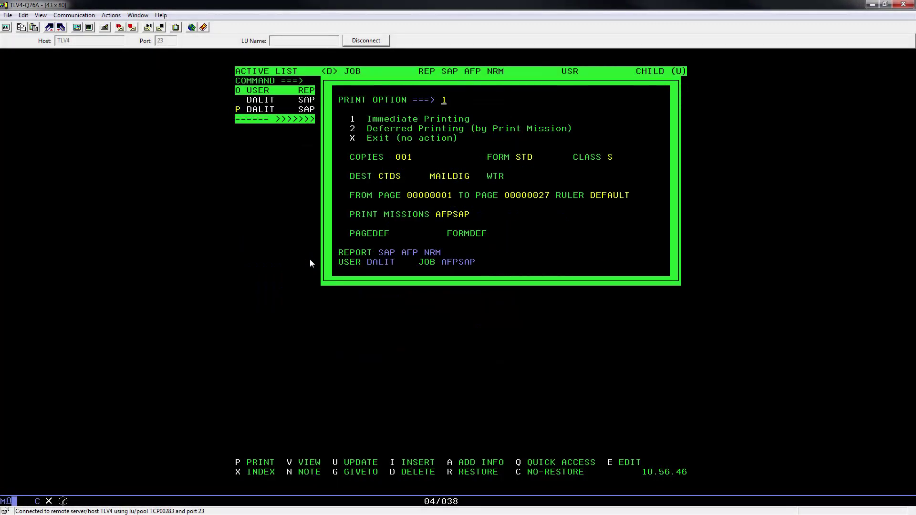
key("Return")
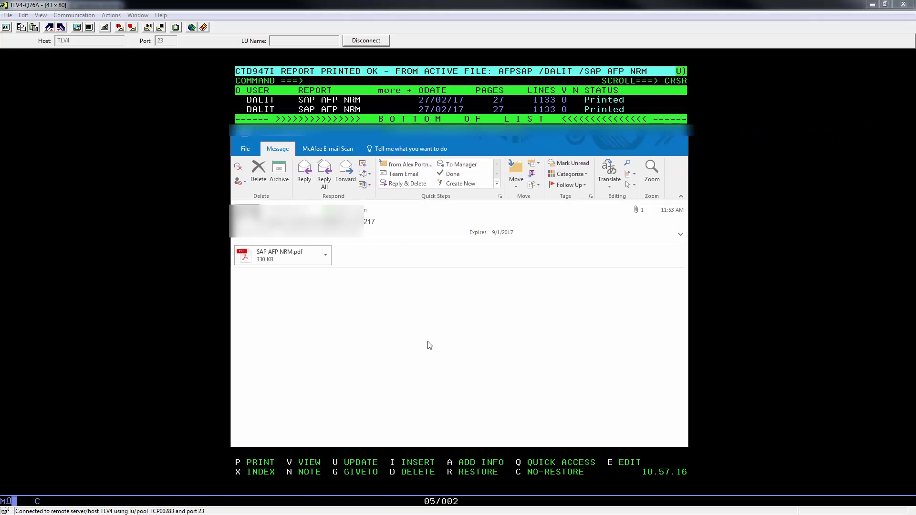
Open the SAP AFP NRM.pdf attachment from the received Outlook message
double_click(295, 263)
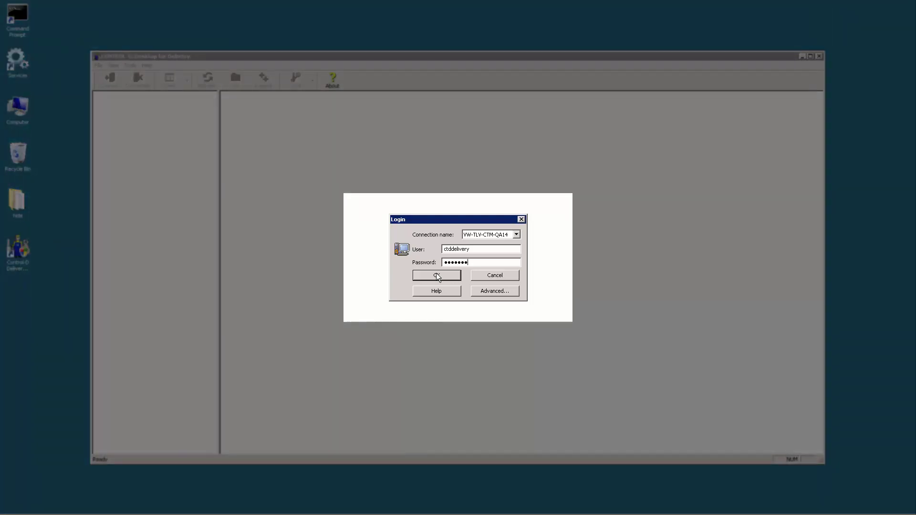
Log in to the VW-TLV-CTM-QA14 delivery server and expand the whole tree under Root
left_click(437, 275)
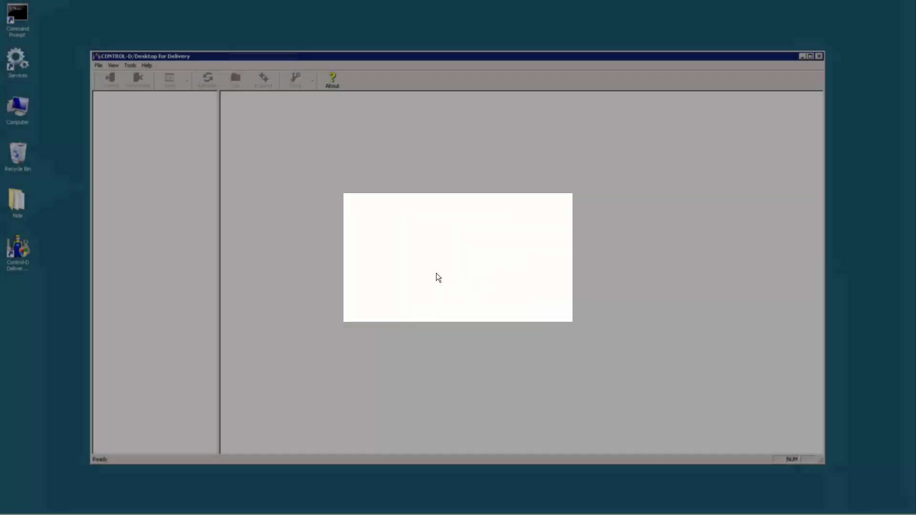
left_click(122, 106)
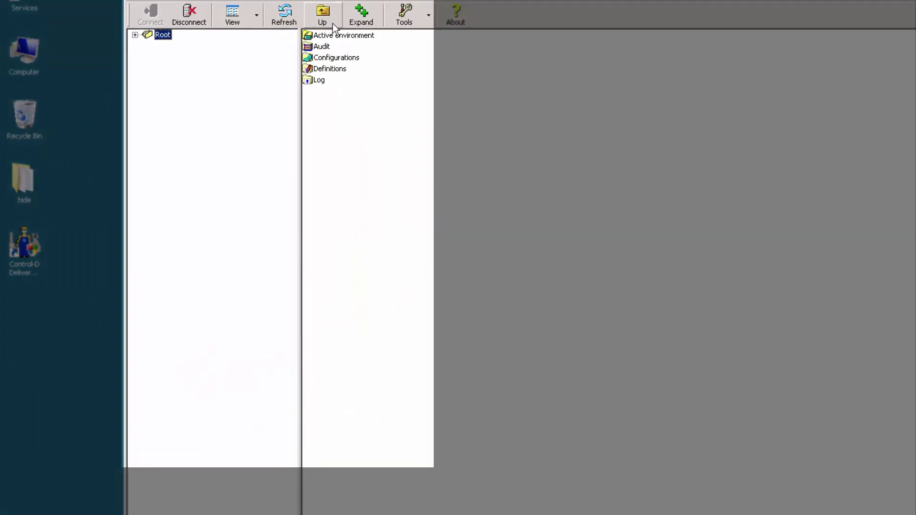
left_click(361, 15)
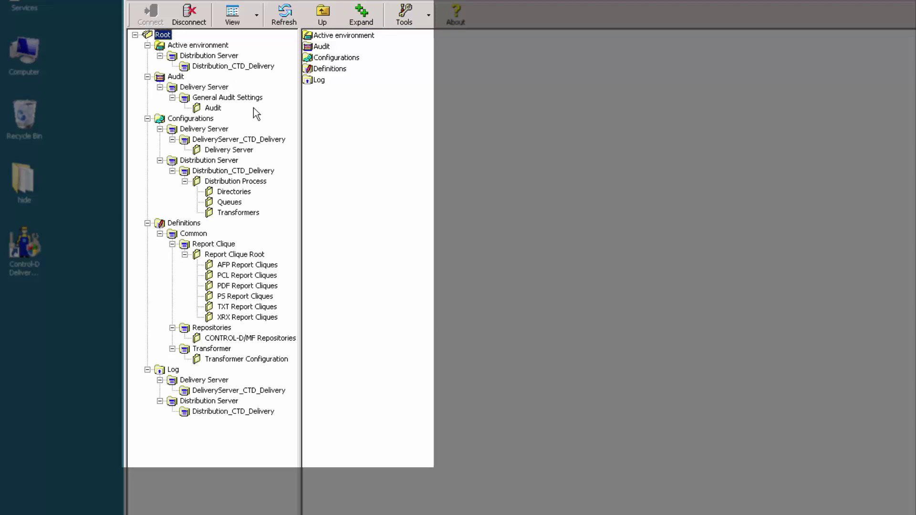
Drill through Definitions > Common > Report Clique > Report Clique Root to list the AFP Report Cliques
left_click(182, 223)
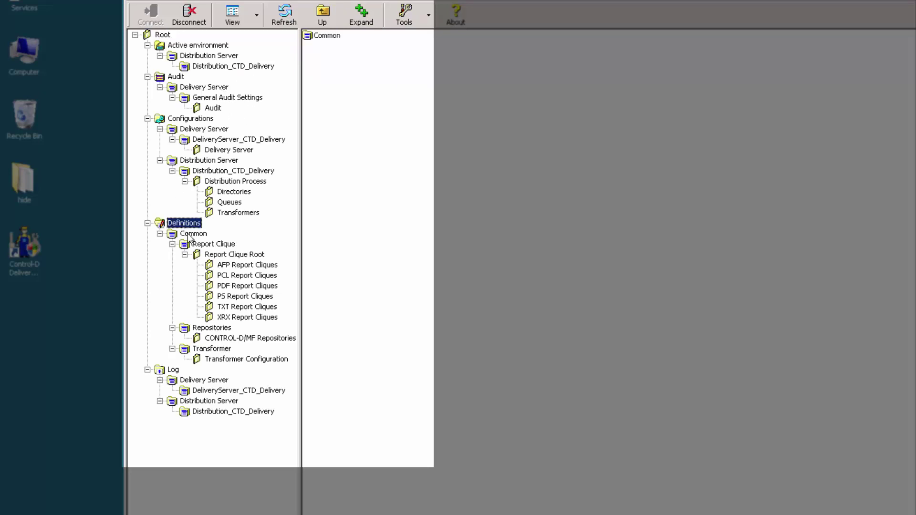
left_click(193, 235)
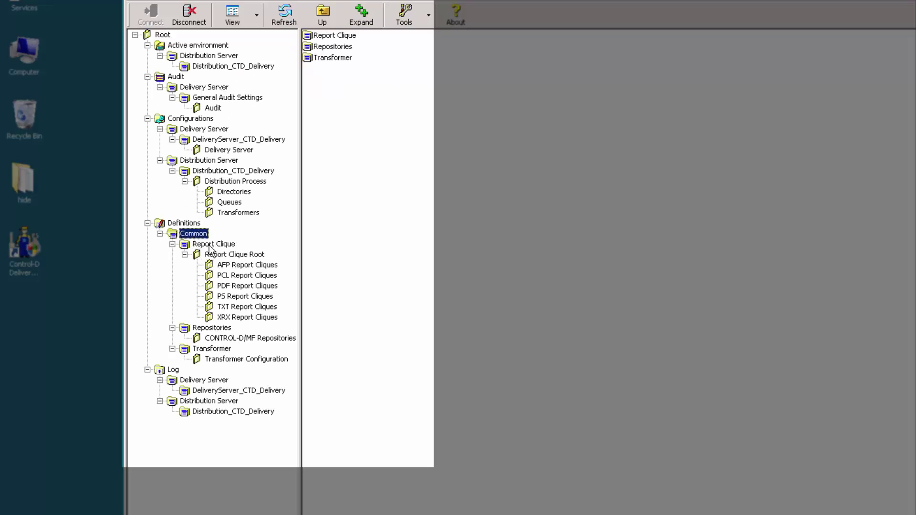
left_click(212, 244)
left_click(229, 255)
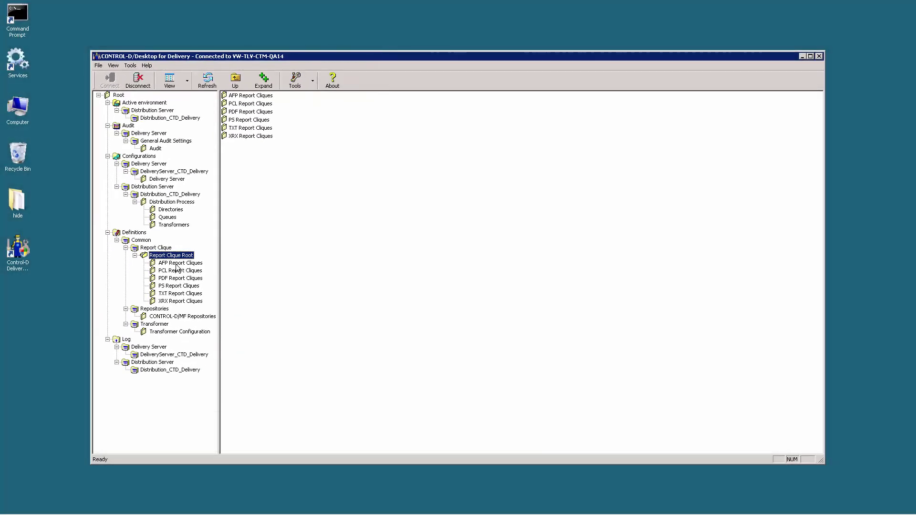
left_click(168, 264)
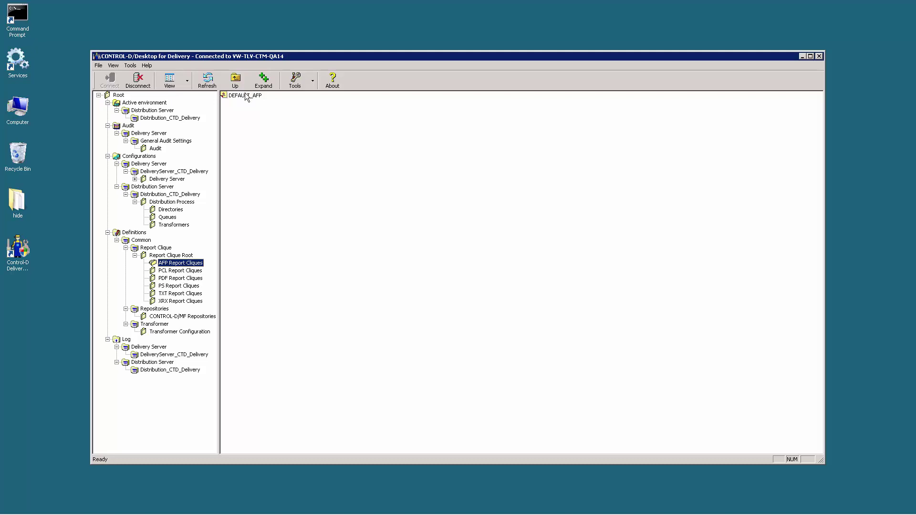
Duplicate DEFAULT_AFP as new clique AFP_RQ_1 and scroll to its PDF Rendering Digital Sign rows
right_click(246, 96)
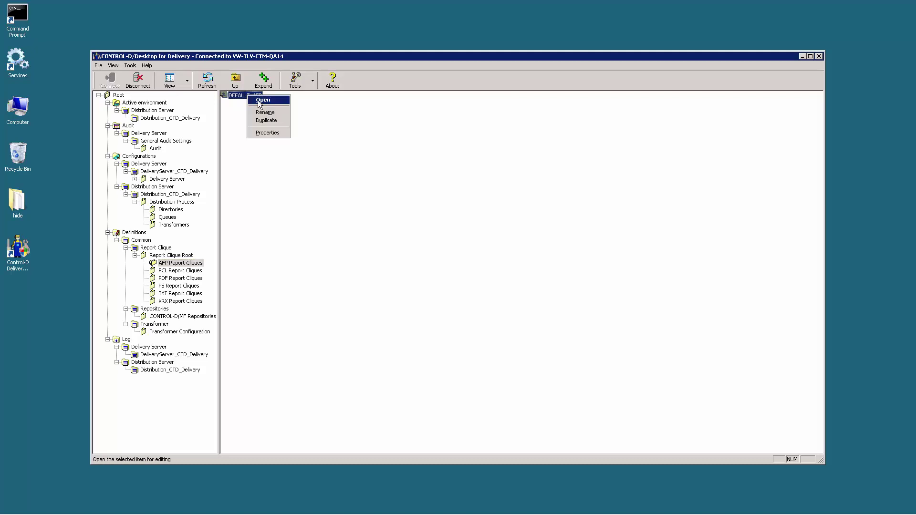
left_click(265, 120)
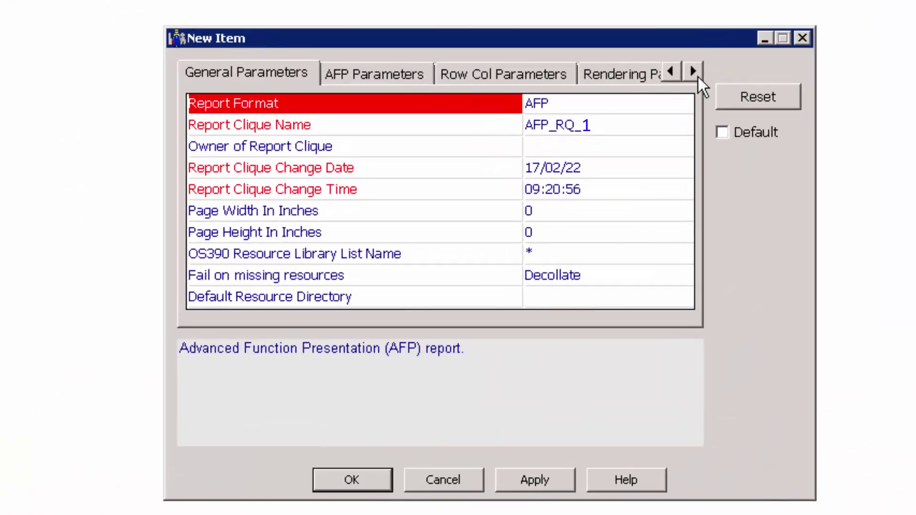
left_click(693, 72)
left_click(693, 72)
left_click(693, 73)
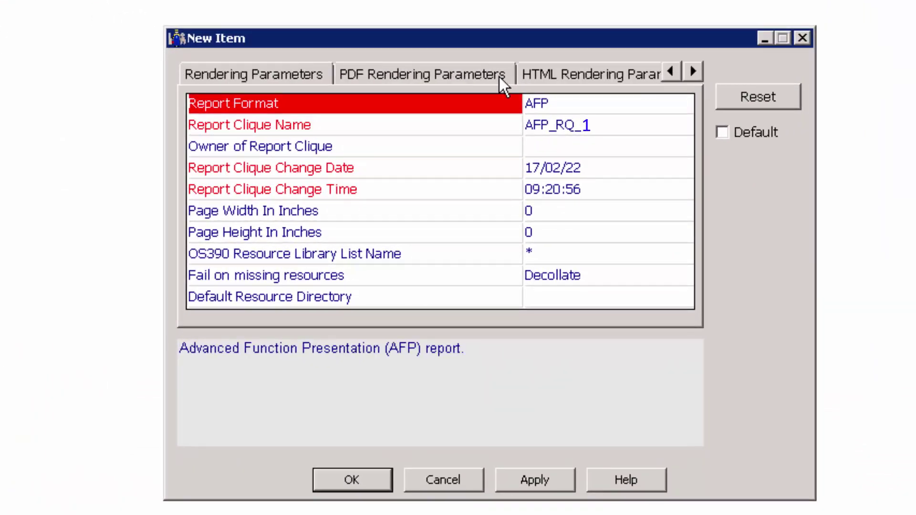
left_click(451, 75)
left_click_drag(677, 175, 669, 297)
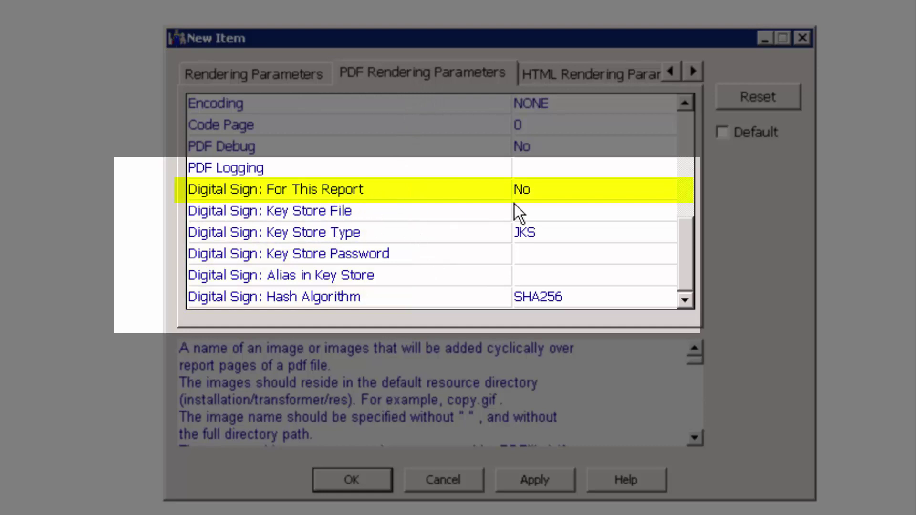
Set Digital Sign: For This Report to Yes and Key Store File to ..\config\bmc-ctd-ds-server.jks
left_click(554, 193)
left_click(666, 194)
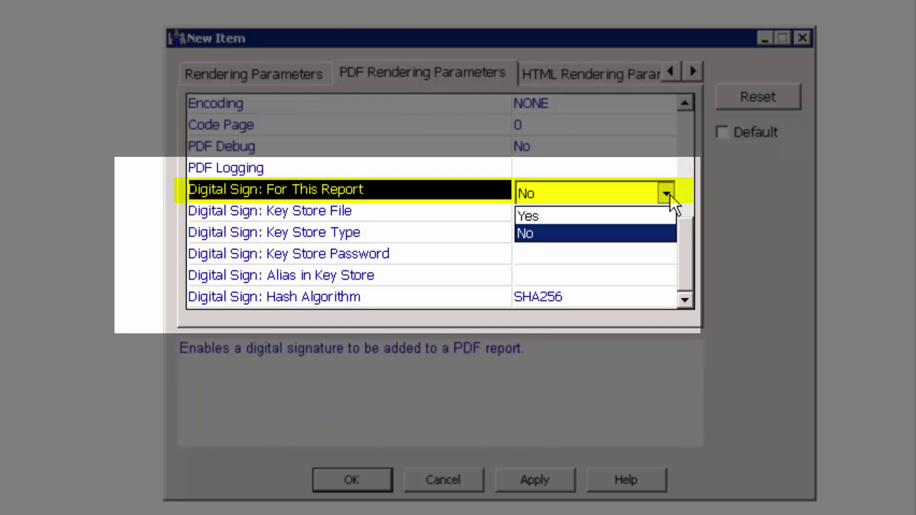
left_click(596, 213)
left_click(572, 216)
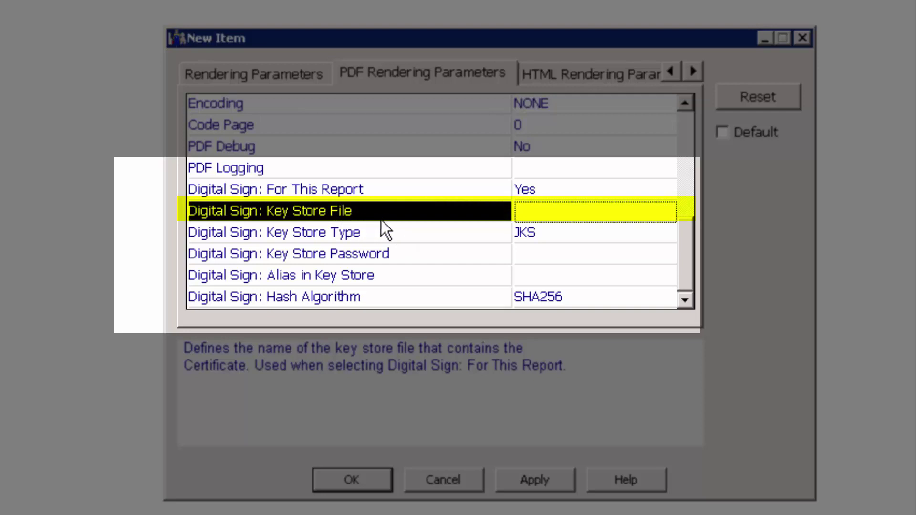
left_click(534, 214)
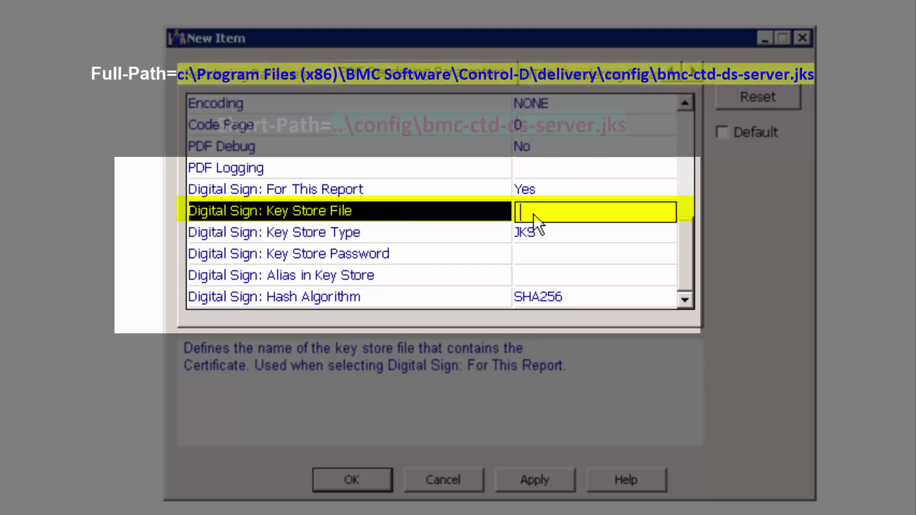
key("ctrl+v")
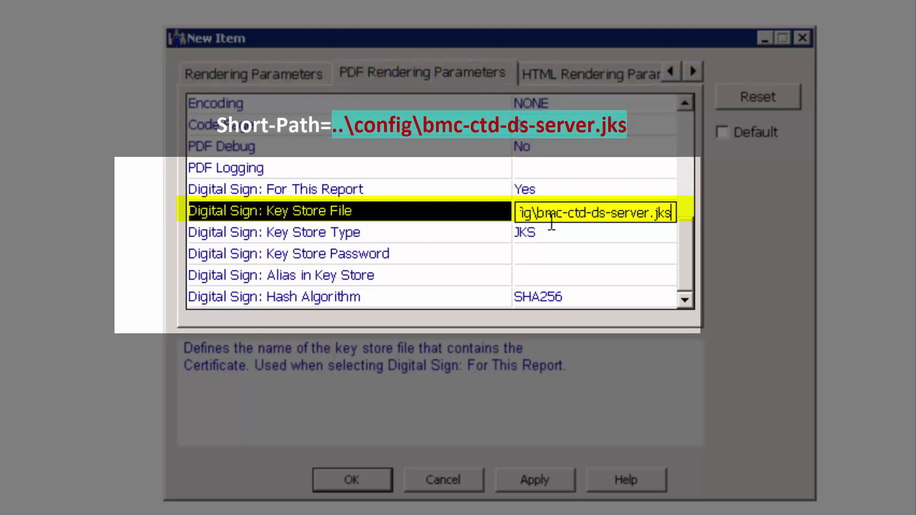
left_click(554, 232)
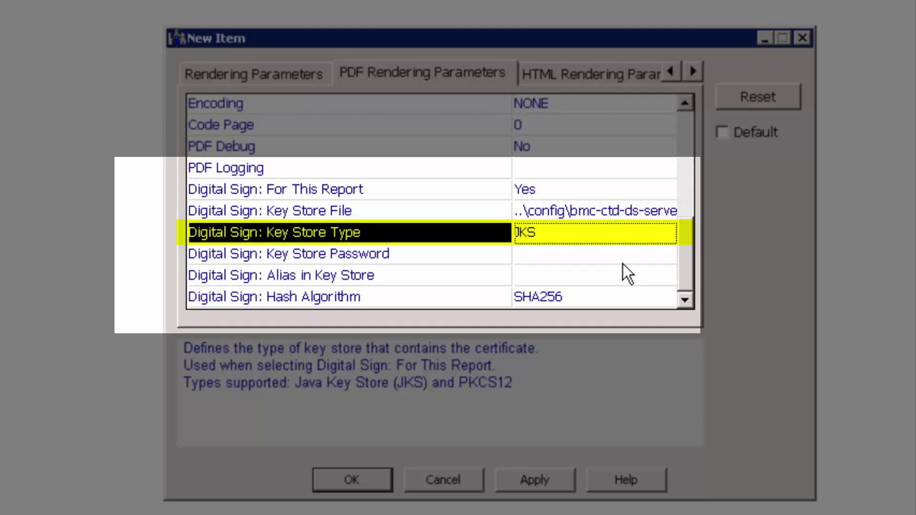
Keep JKS as the key store type and enter the key store password
left_click(620, 239)
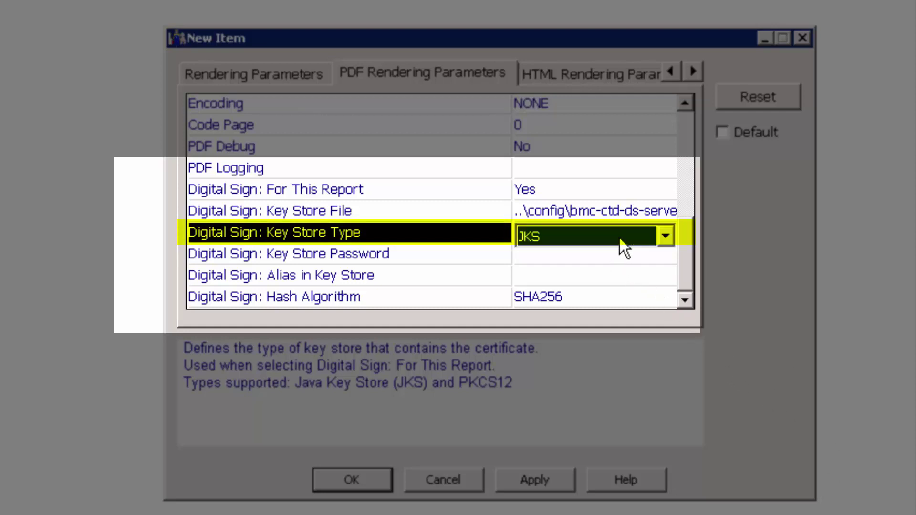
left_click(666, 236)
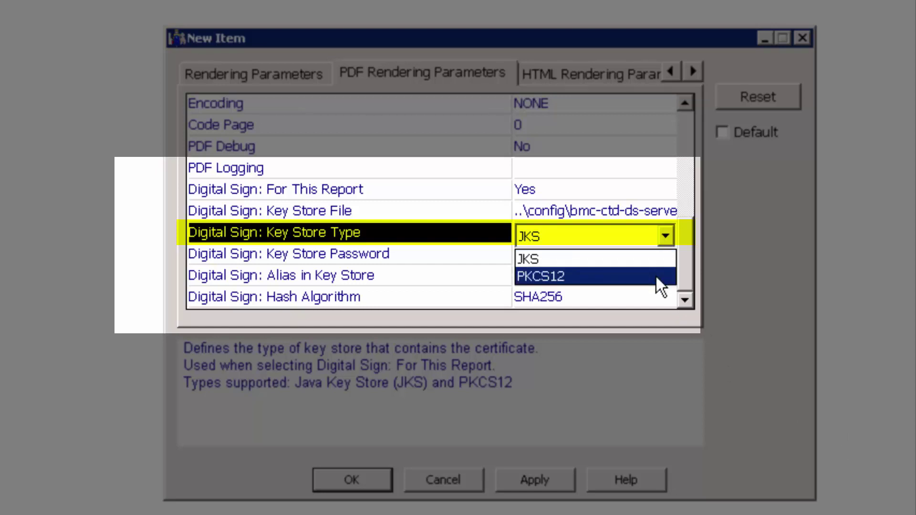
left_click(651, 258)
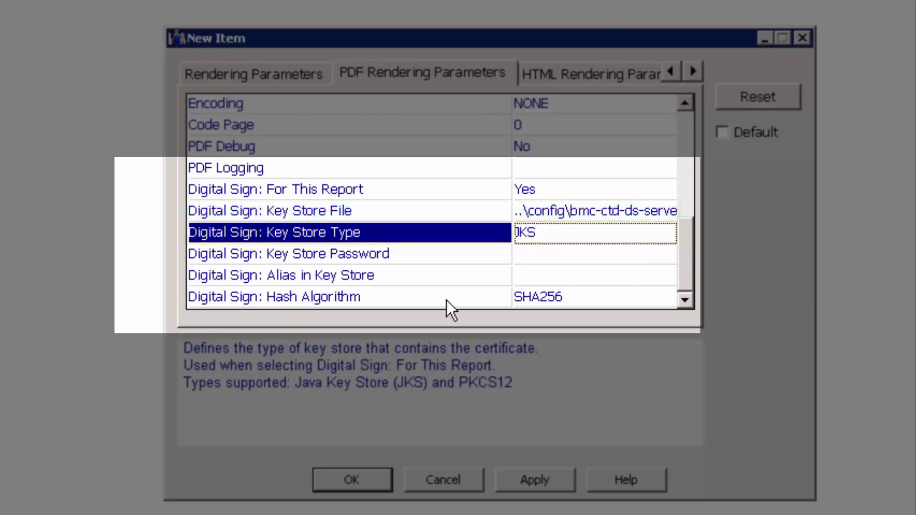
left_click(350, 257)
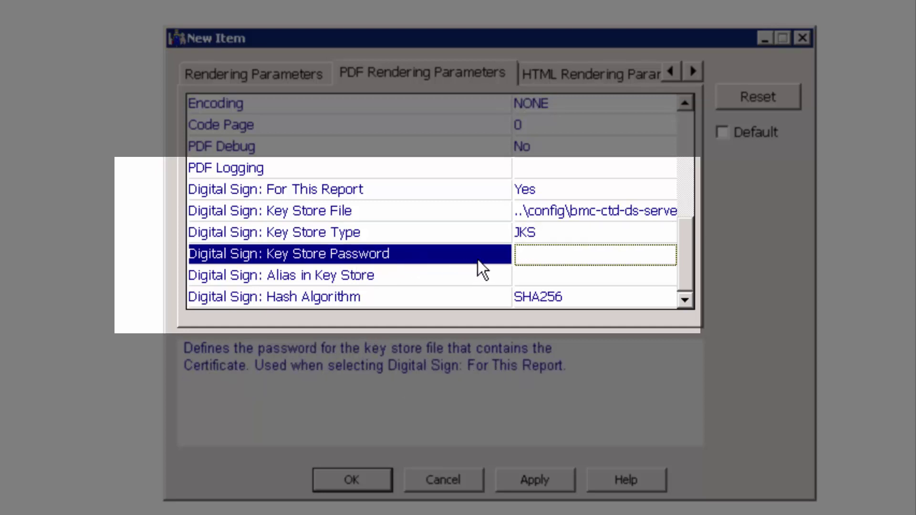
left_click(558, 253)
type("abcd1234")
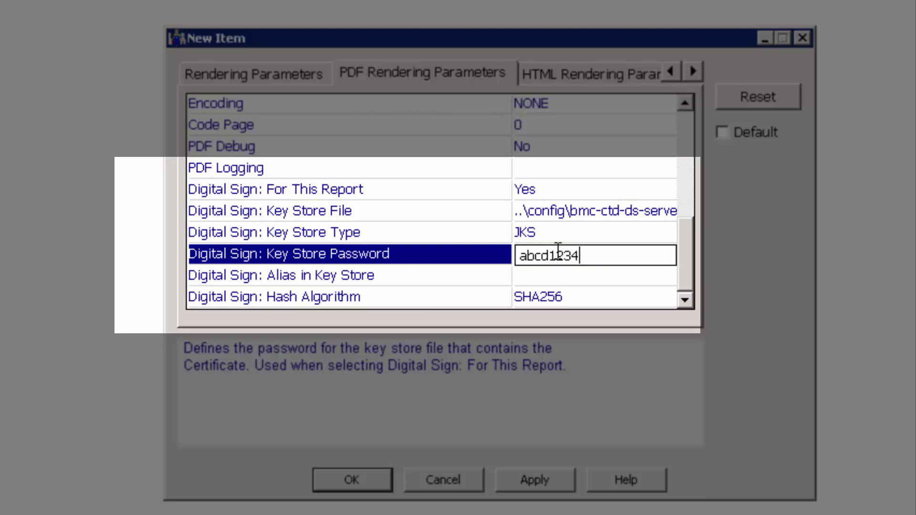
Confirm SHA256 as the clique's Hash Algorithm
left_click(597, 295)
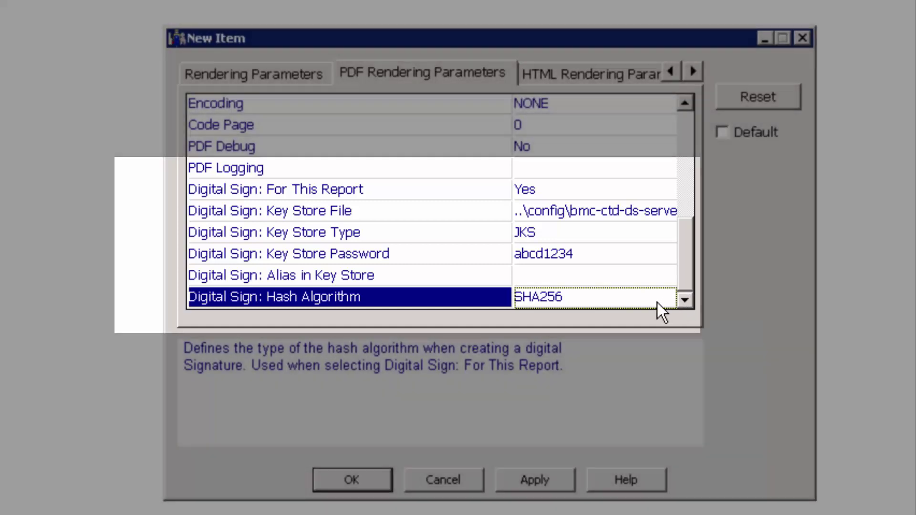
left_click(657, 302)
left_click(665, 301)
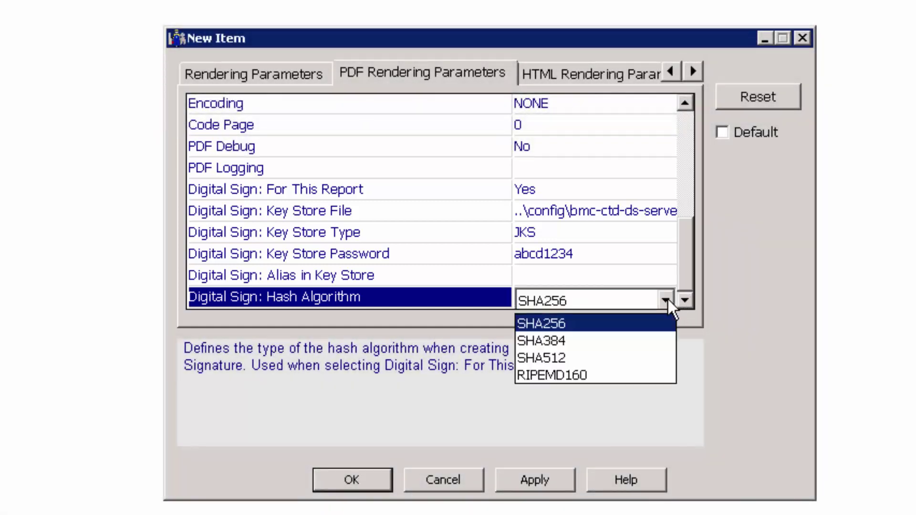
left_click(620, 325)
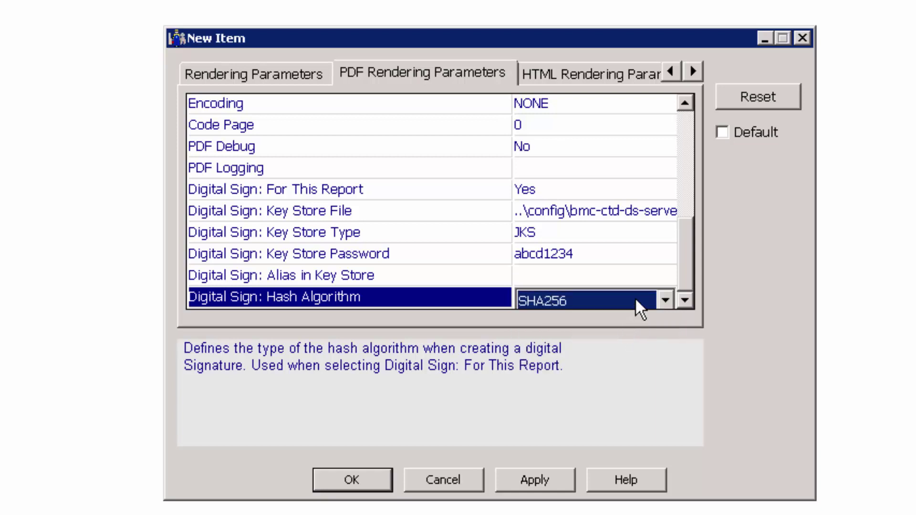
key("Up")
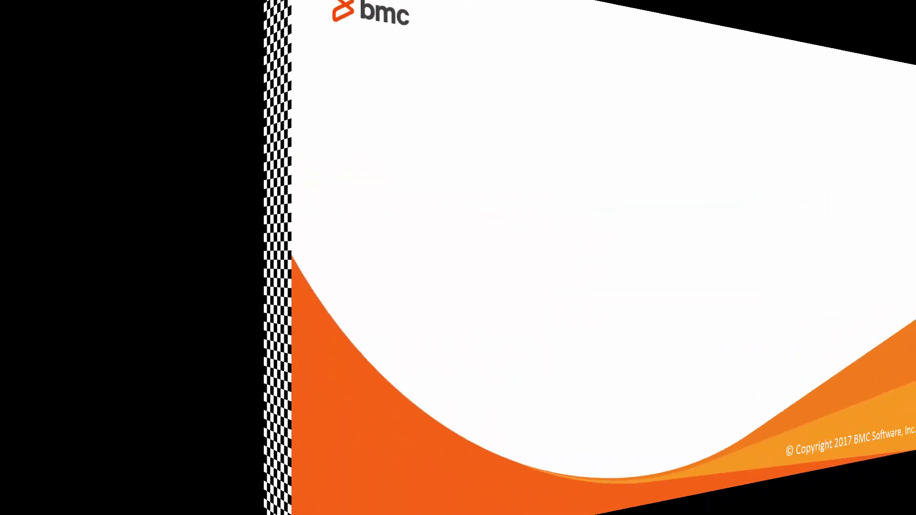